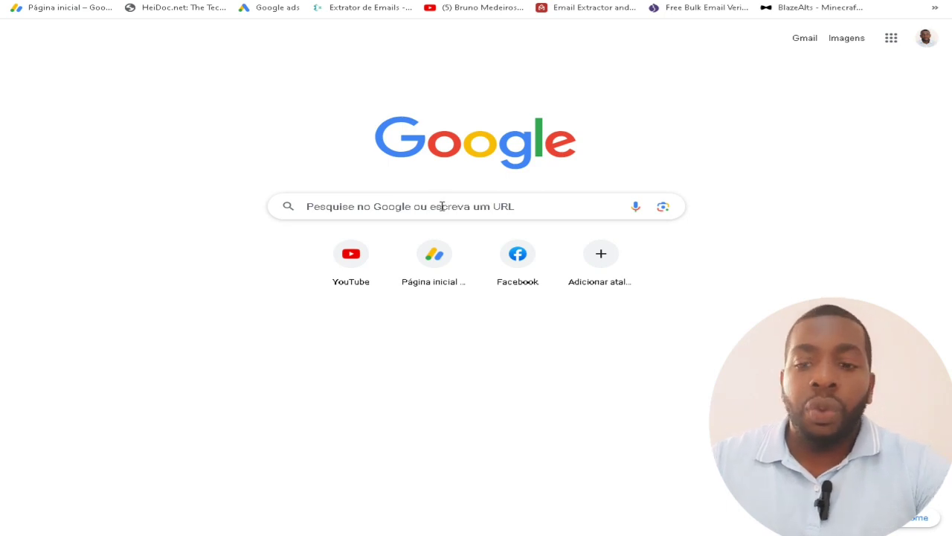
# Search Google for 'sepe' and open the SEPE portal from the first result.
pyautogui.click(442, 206)
pyautogui.write('sepe')
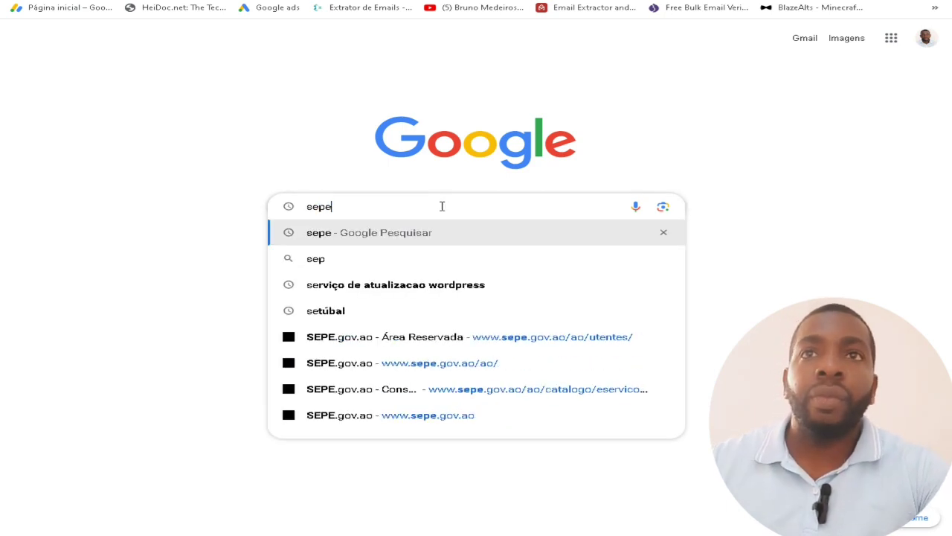
pyautogui.press('Return')
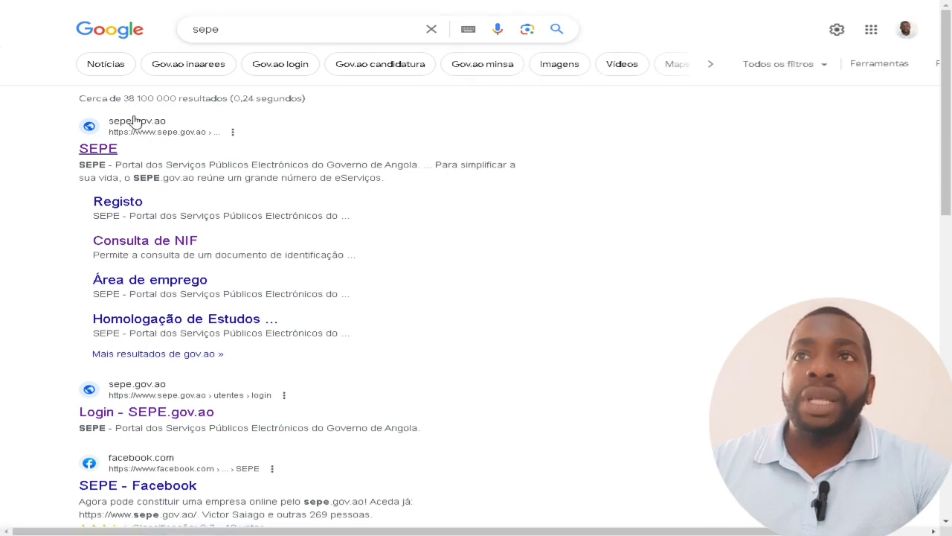
pyautogui.click(108, 151)
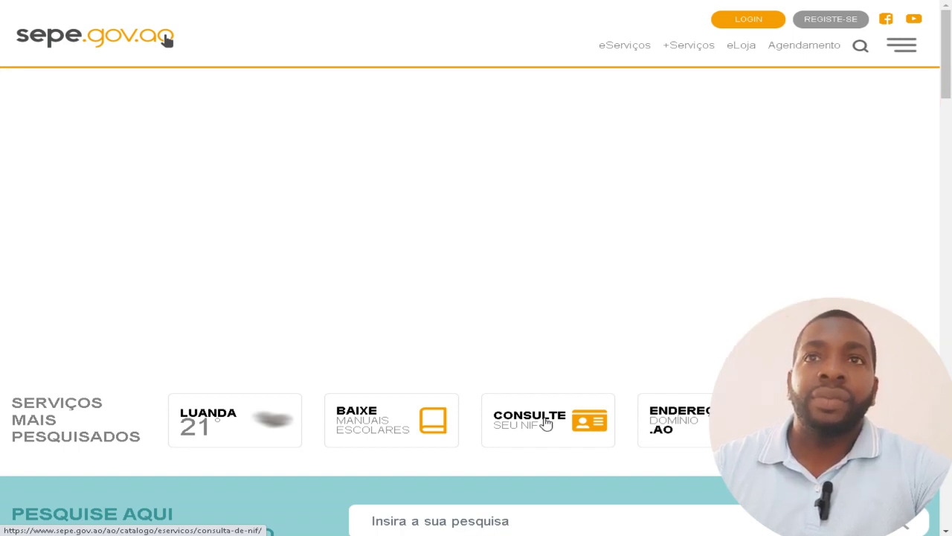
# Open 'Consulte seu NIF' and set Tipo de Documento to Bilhete de Identidade.
pyautogui.click(546, 422)
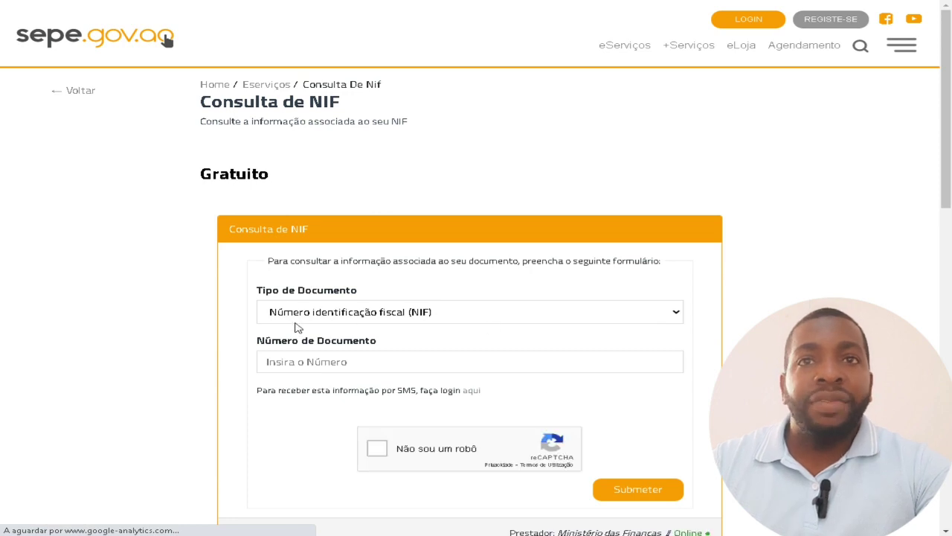
pyautogui.click(456, 317)
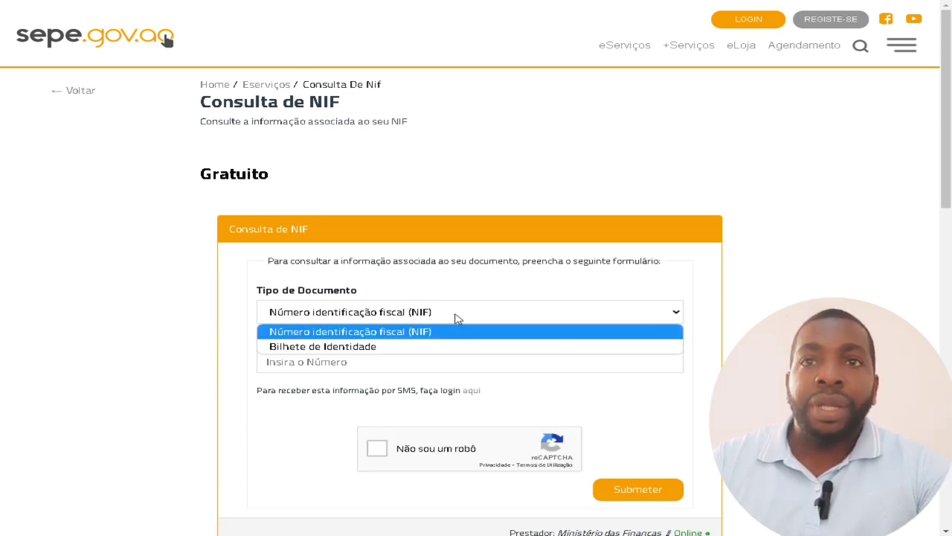
pyautogui.click(355, 347)
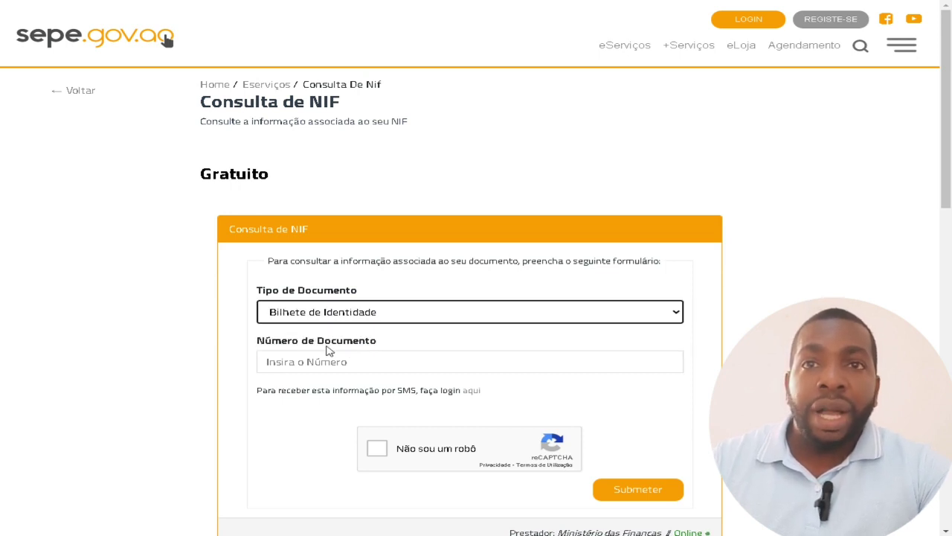
# Enter the saved identity card number and pass the reCAPTCHA check.
pyautogui.click(293, 363)
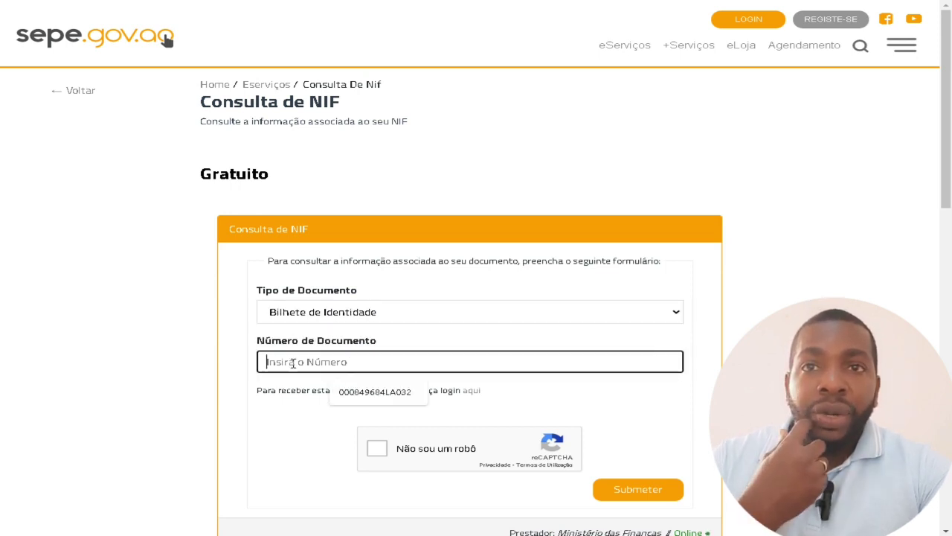
pyautogui.click(275, 416)
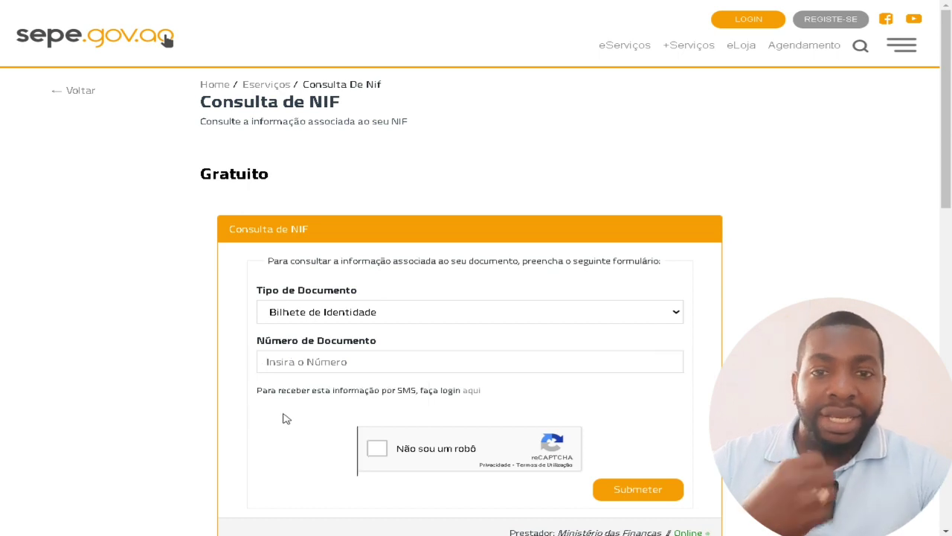
pyautogui.click(451, 364)
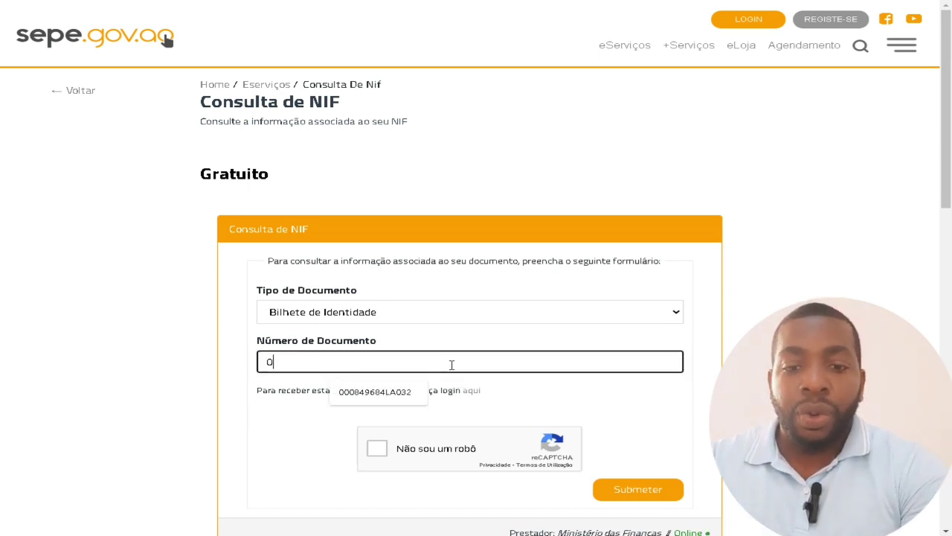
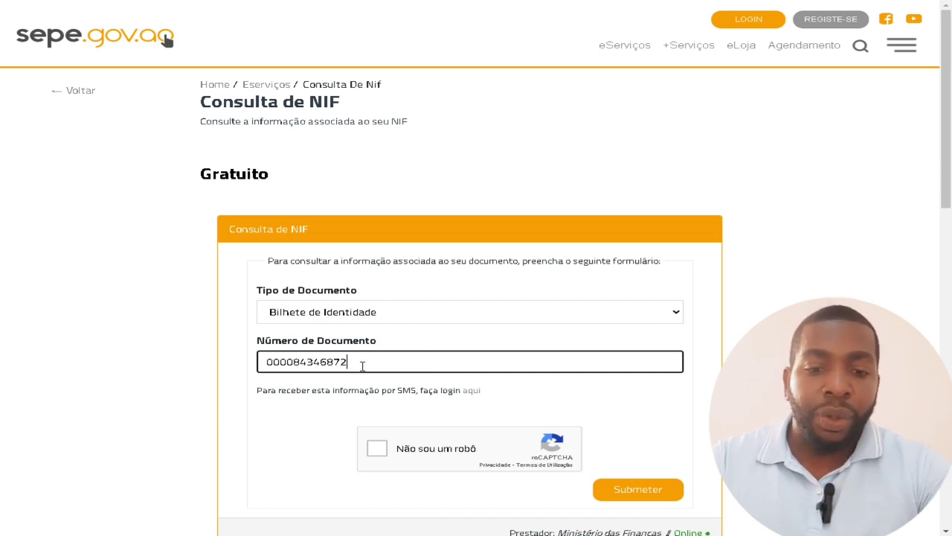
pyautogui.moveTo(362, 365); pyautogui.dragTo(171, 376)
pyautogui.write('0')
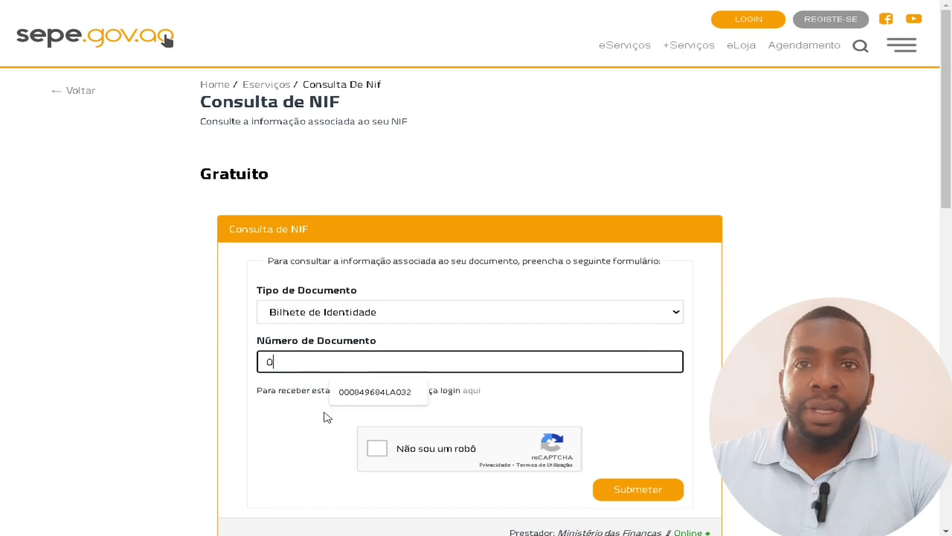
pyautogui.click(344, 392)
pyautogui.click(379, 449)
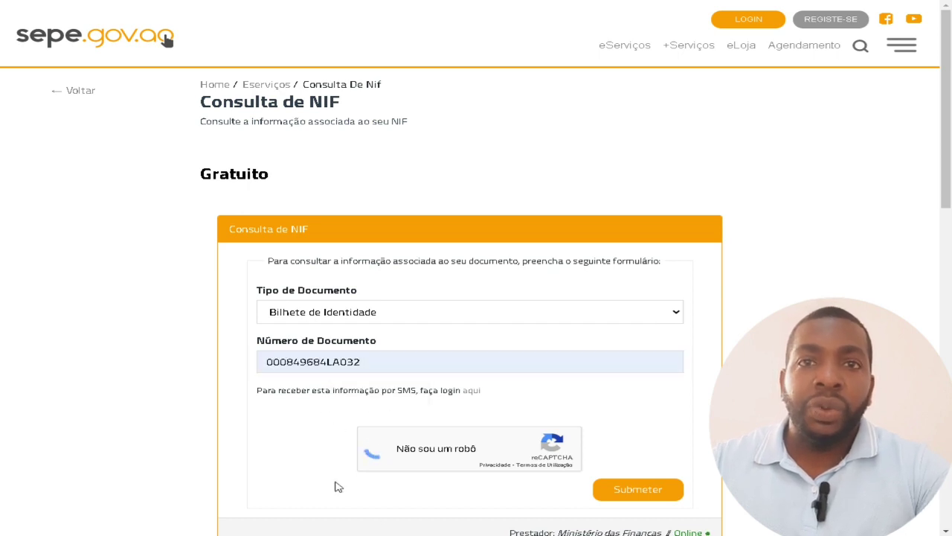
pyautogui.scroll(-1, 455, 380)
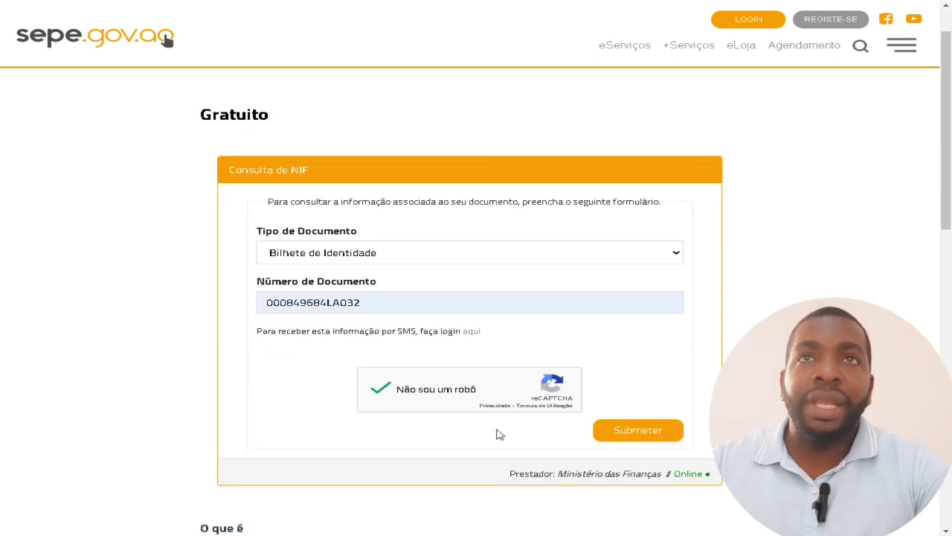
# Submit the lookup and highlight the NIF, name, Ativo status and login-to-share note.
pyautogui.click(633, 432)
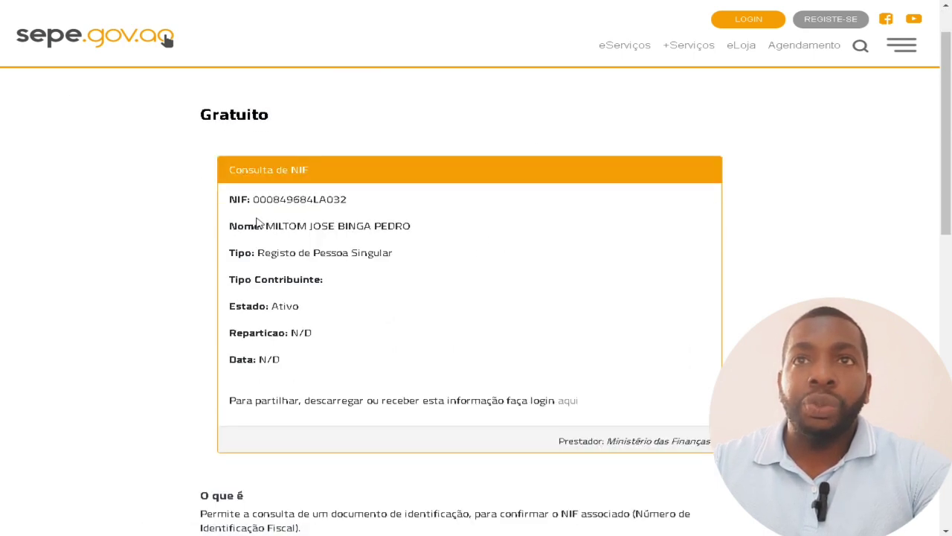
pyautogui.doubleClick(256, 200)
pyautogui.moveTo(296, 222); pyautogui.dragTo(493, 223)
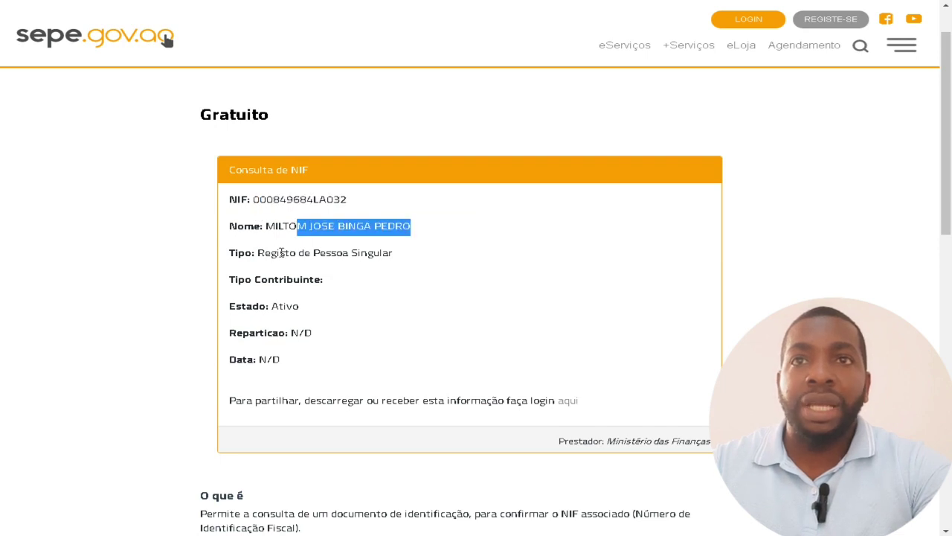
pyautogui.moveTo(279, 252); pyautogui.dragTo(395, 253)
pyautogui.scroll(-1, 471, 254)
pyautogui.moveTo(279, 246); pyautogui.dragTo(298, 247)
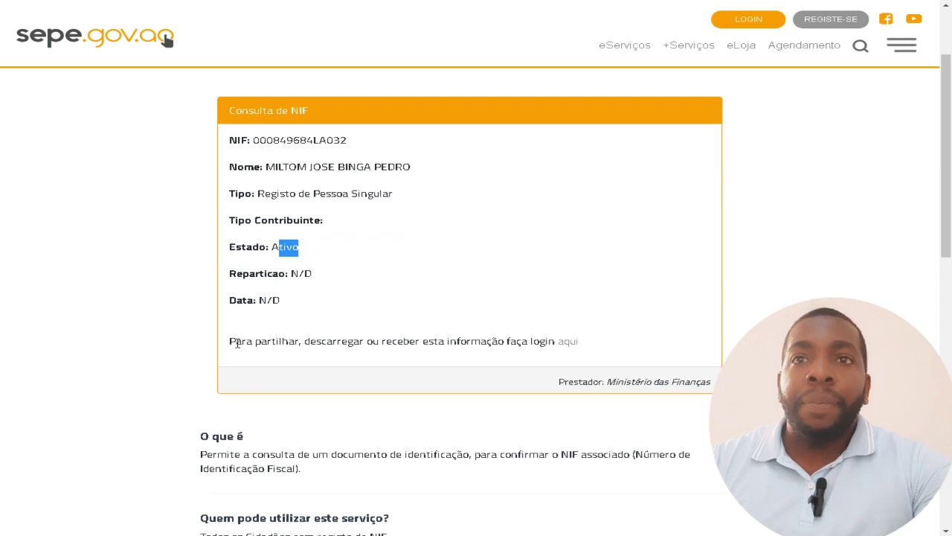
pyautogui.moveTo(231, 340); pyautogui.dragTo(553, 332)
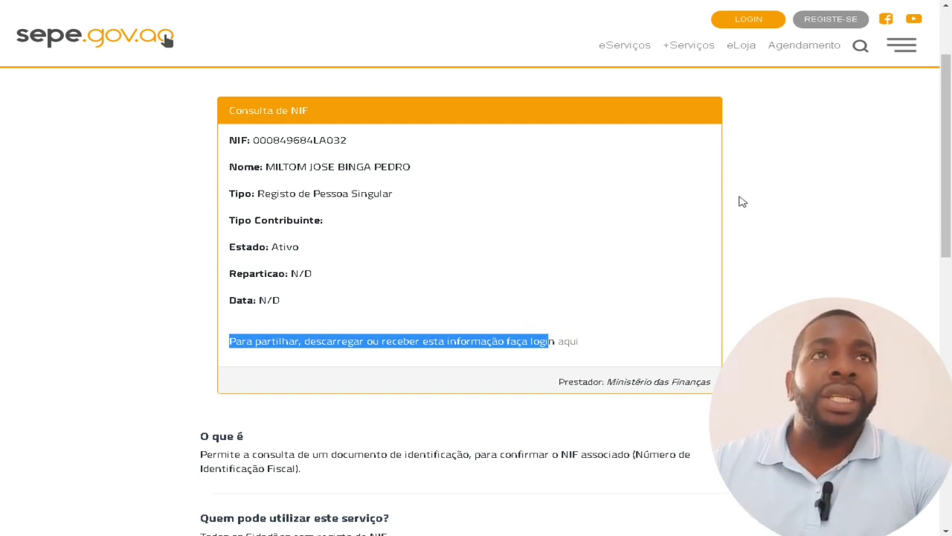
# Open REGISTE-SE and select Nome Completo before the NIF, triggering the fill-NIF-first alert.
pyautogui.click(837, 22)
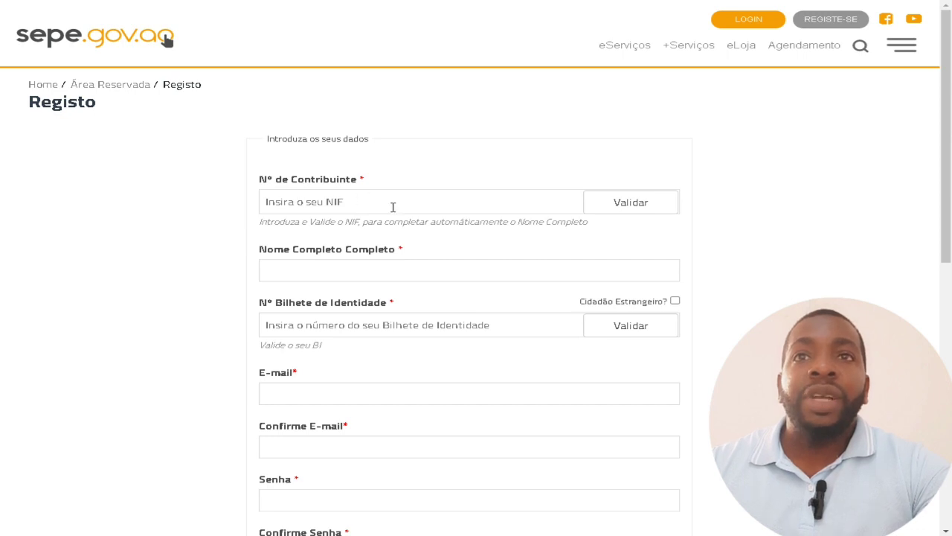
pyautogui.click(328, 203)
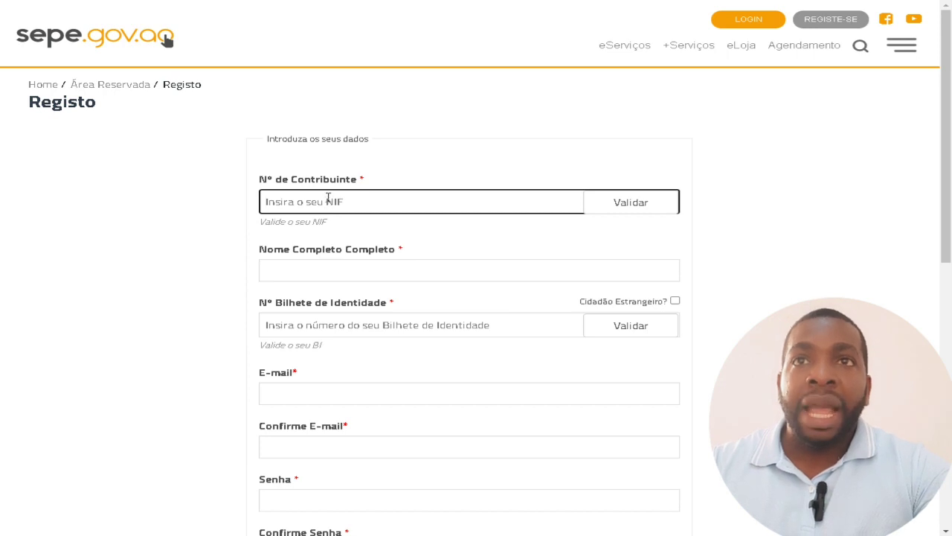
pyautogui.scroll(-1, 341, 212)
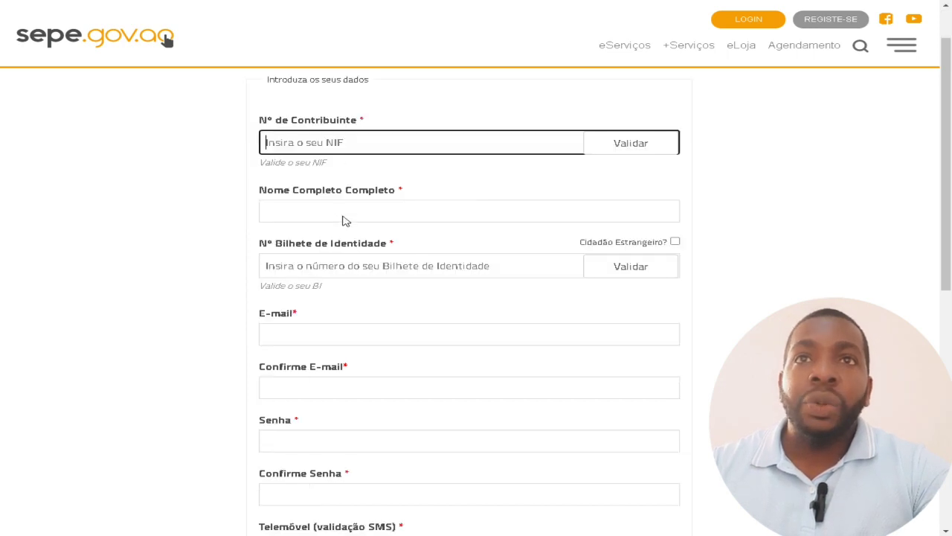
pyautogui.click(296, 214)
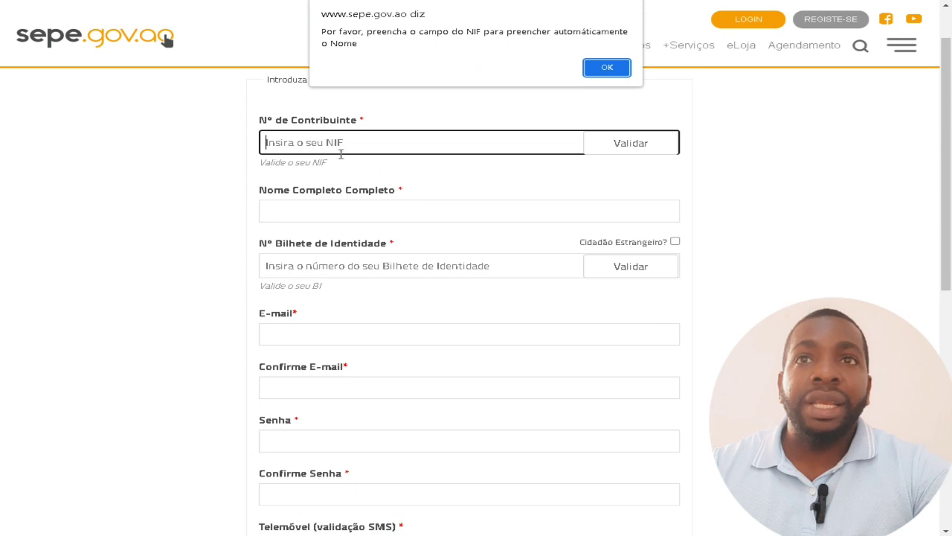
# Dismiss the repeated fill-the-NIF-first warning on the Registo form.
pyautogui.click(607, 68)
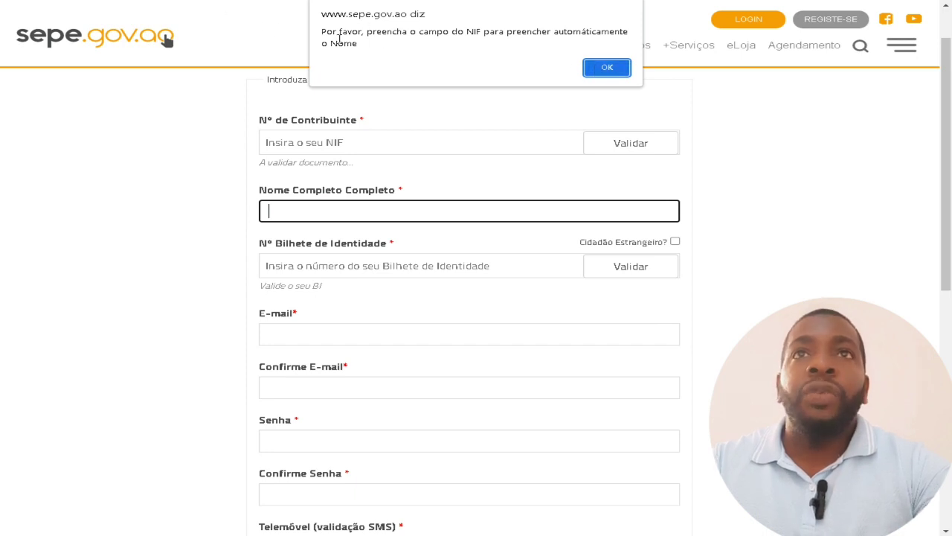
pyautogui.moveTo(325, 33); pyautogui.dragTo(377, 49)
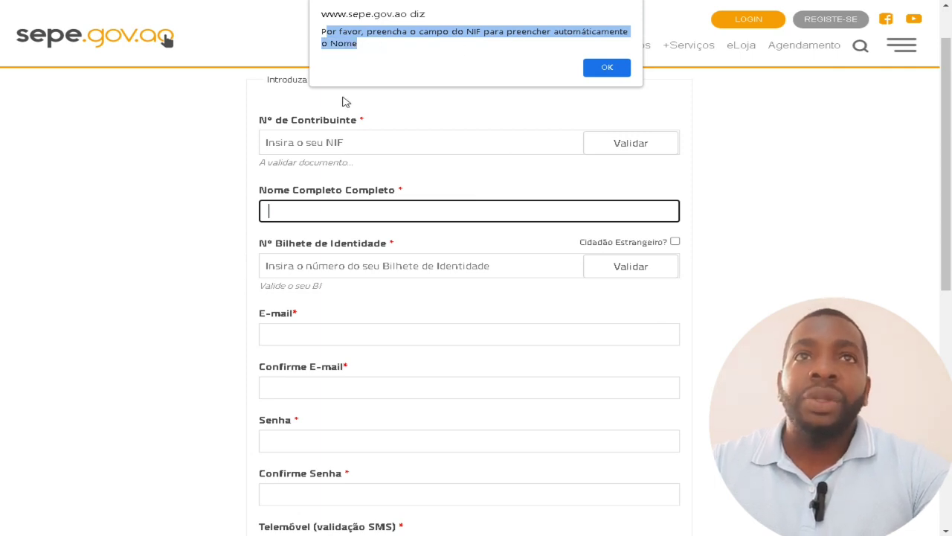
pyautogui.click(616, 69)
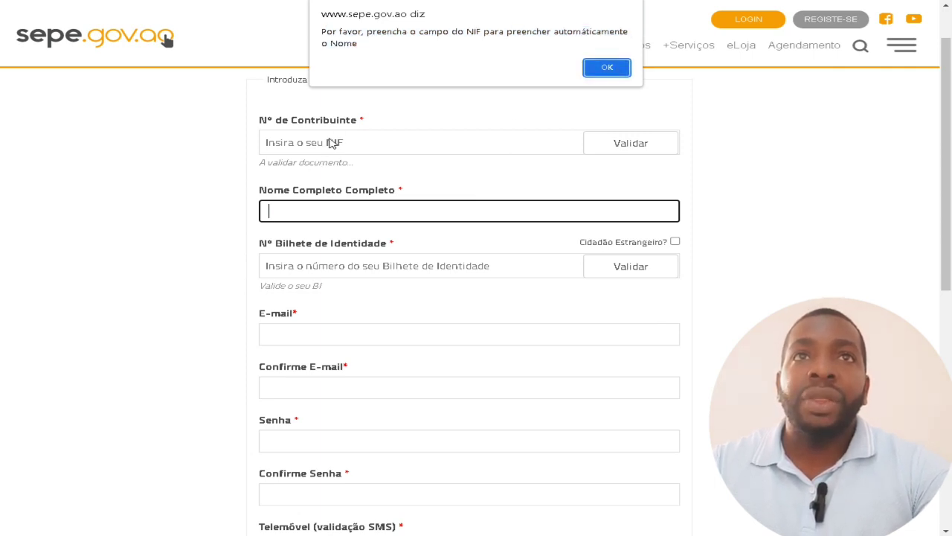
pyautogui.click(615, 69)
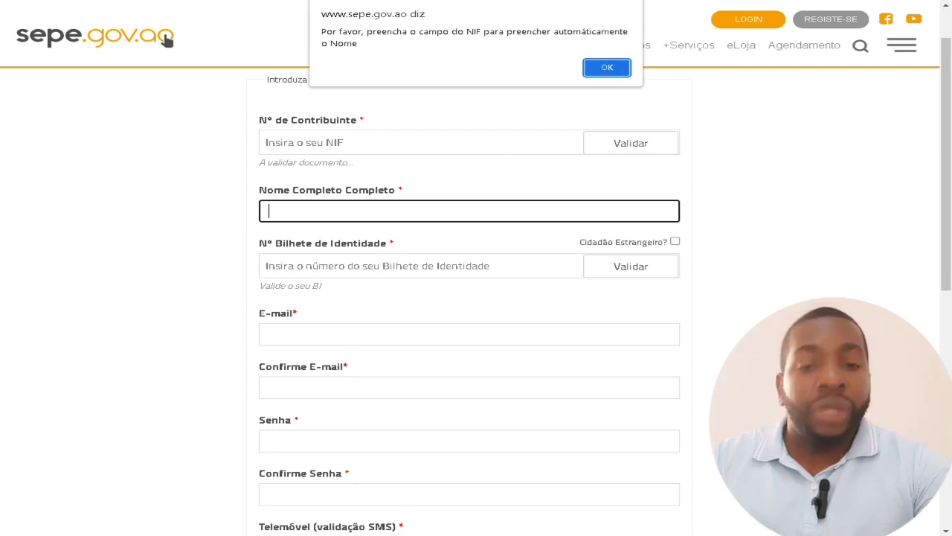
pyautogui.click(607, 68)
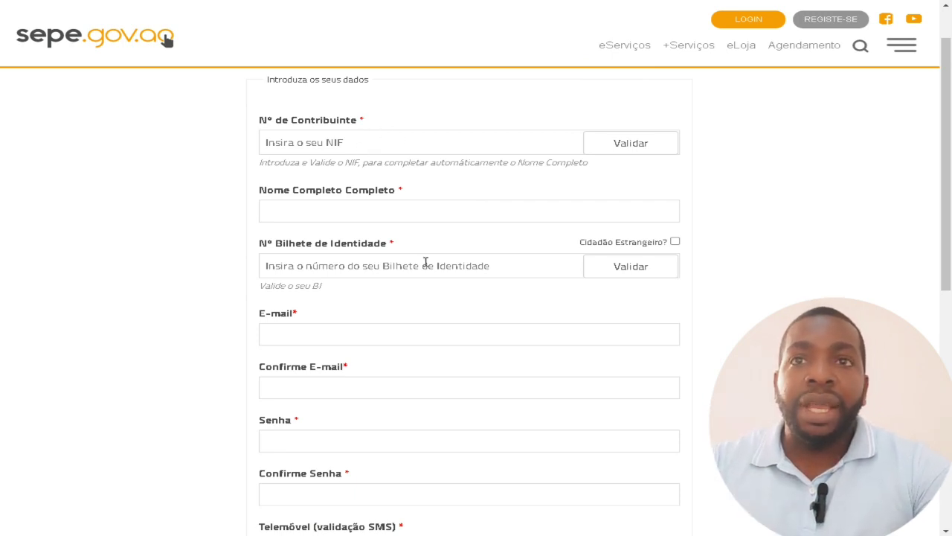
# Scroll down through the Registo form's fields and back up.
pyautogui.scroll(-2, 432, 258)
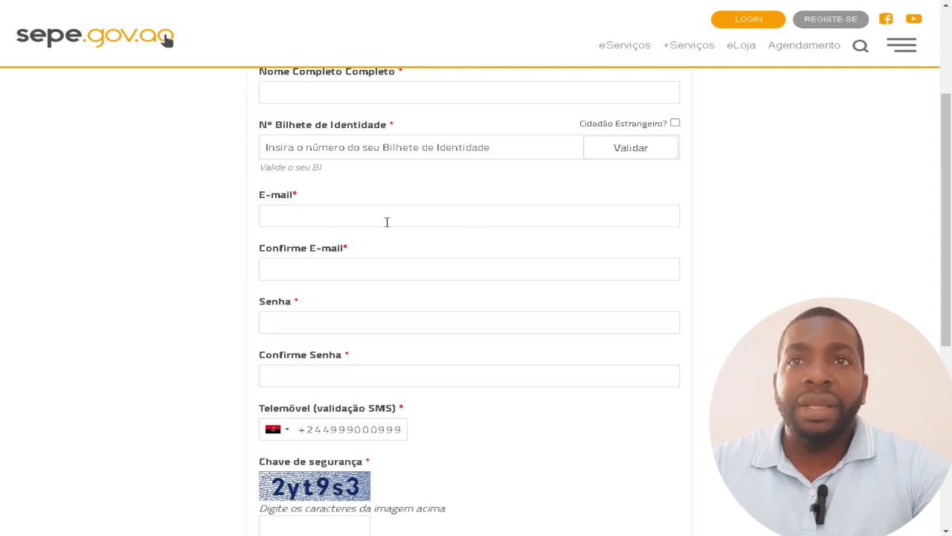
pyautogui.scroll(-2, 387, 265)
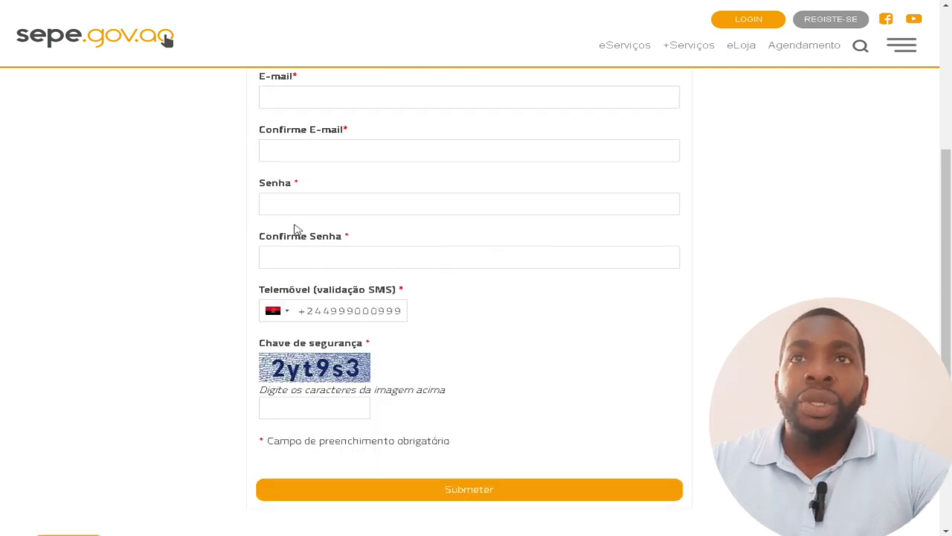
pyautogui.scroll(-2, 369, 264)
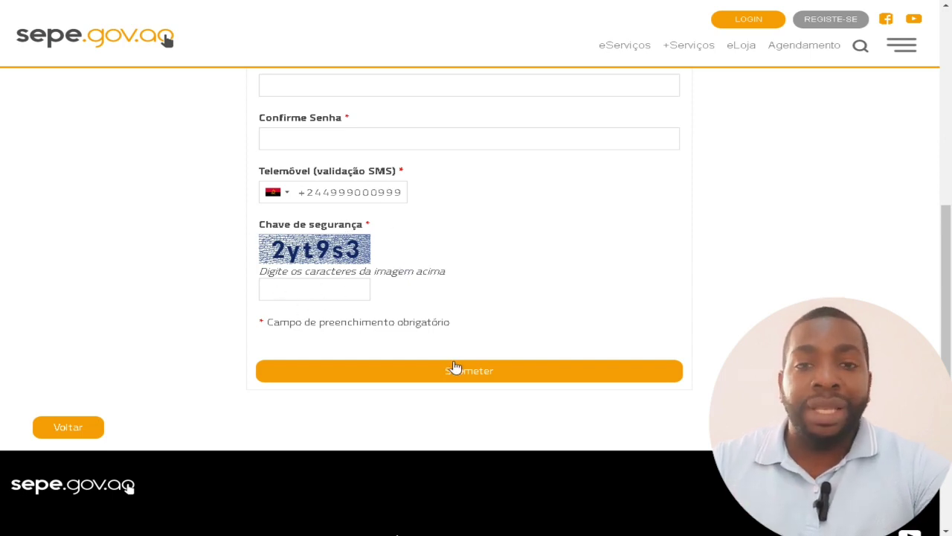
pyautogui.scroll(6, 445, 321)
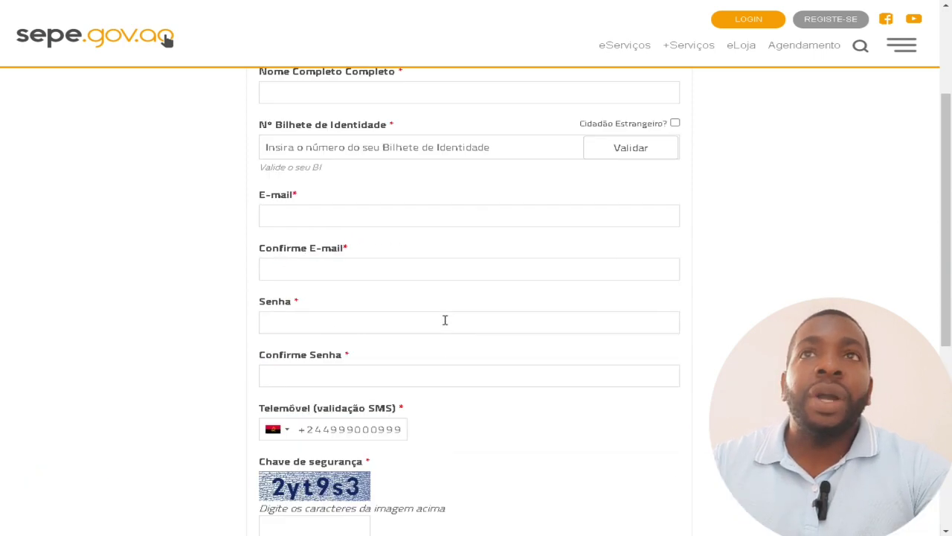
pyautogui.scroll(1, 447, 325)
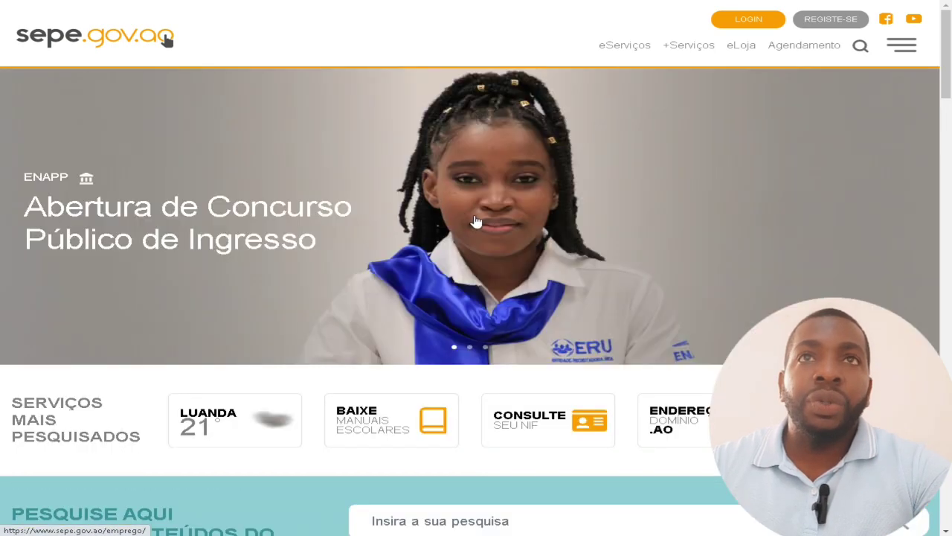
# Return to the SEPE home page via the logo and open the Login page.
pyautogui.scroll(-3, 521, 238)
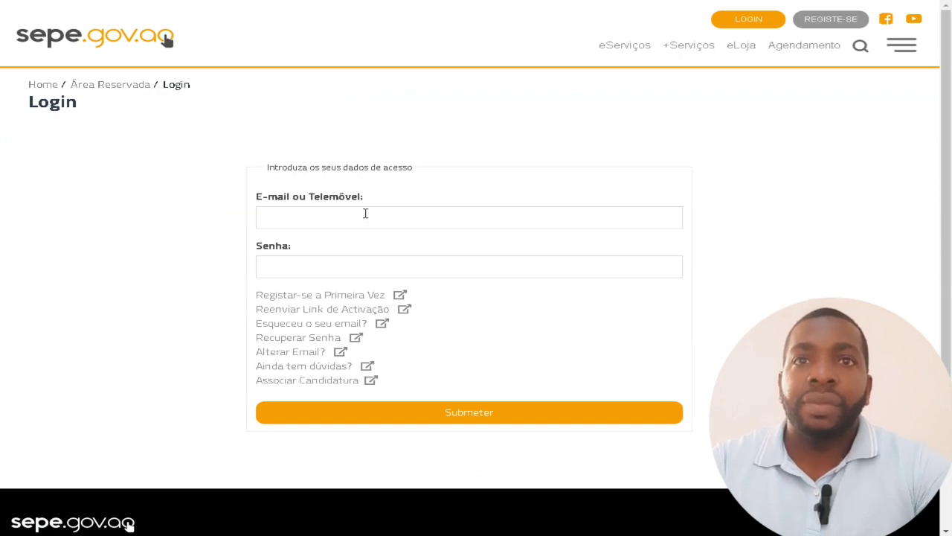
pyautogui.scroll(-3, 457, 342)
pyautogui.scroll(3, 411, 231)
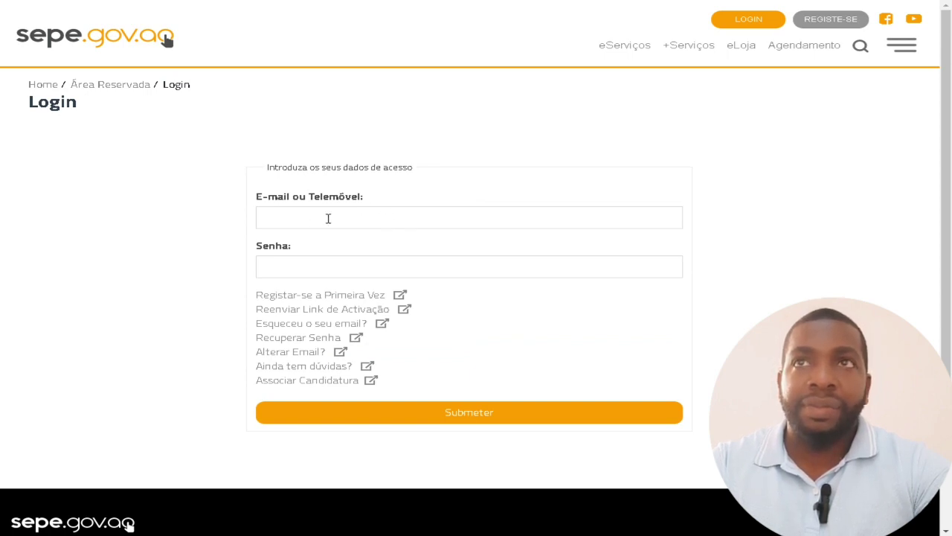
pyautogui.click(167, 54)
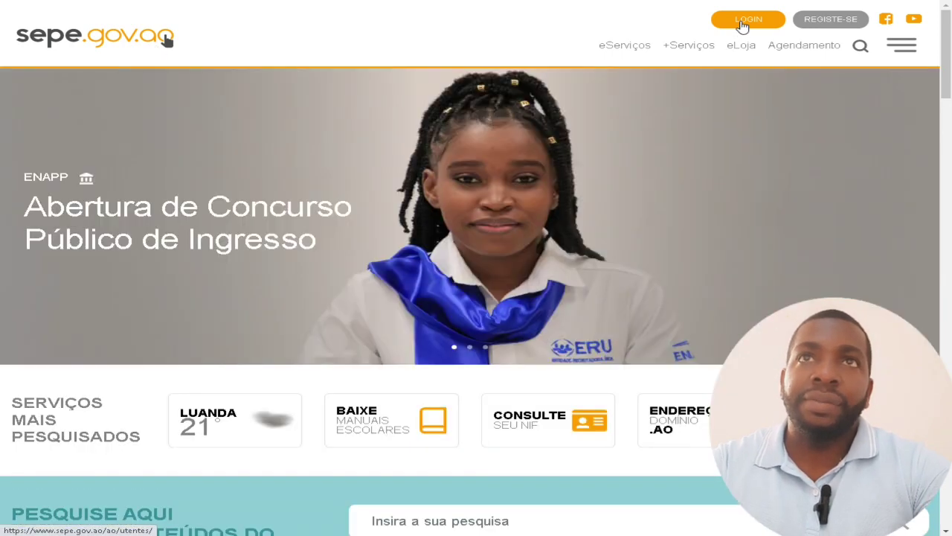
pyautogui.click(746, 20)
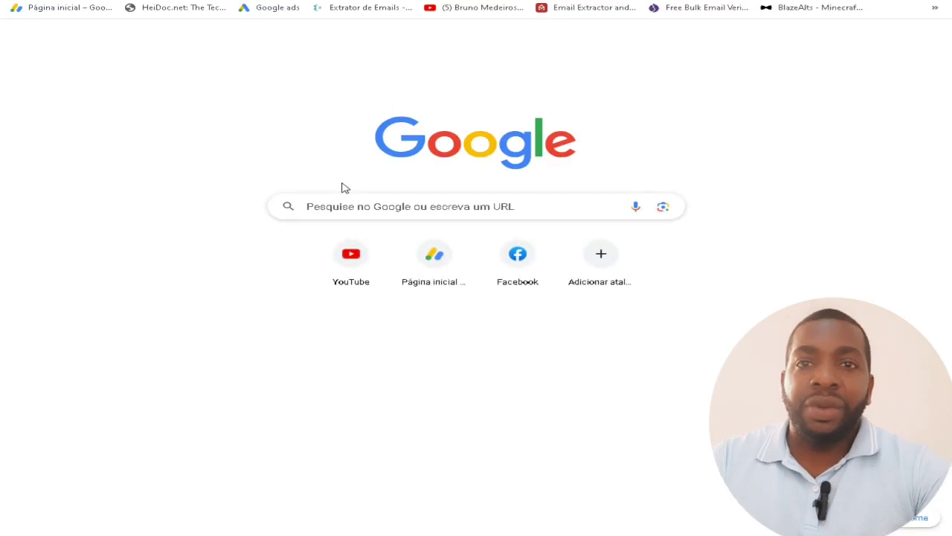
# Rerun the earlier 'sepe' Google search from the new tab's history suggestion.
pyautogui.click(330, 201)
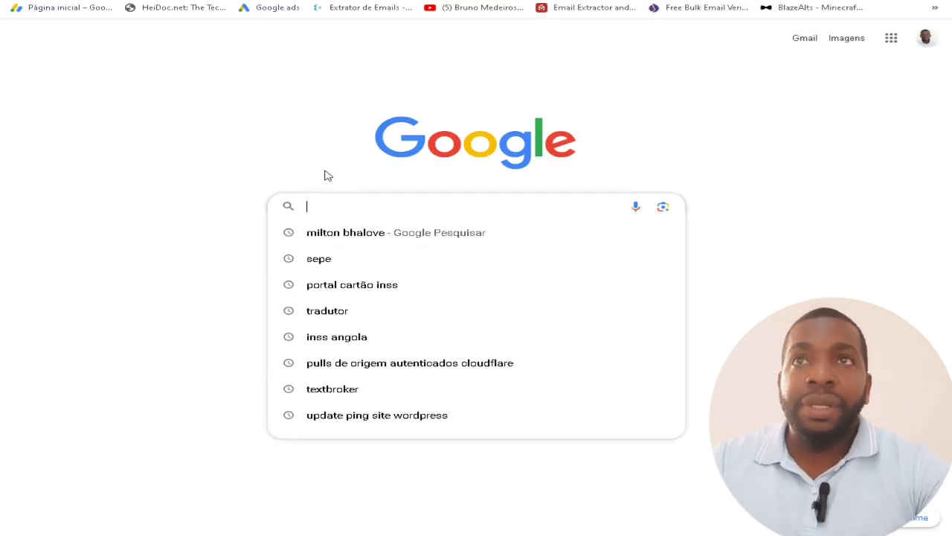
pyautogui.click(318, 258)
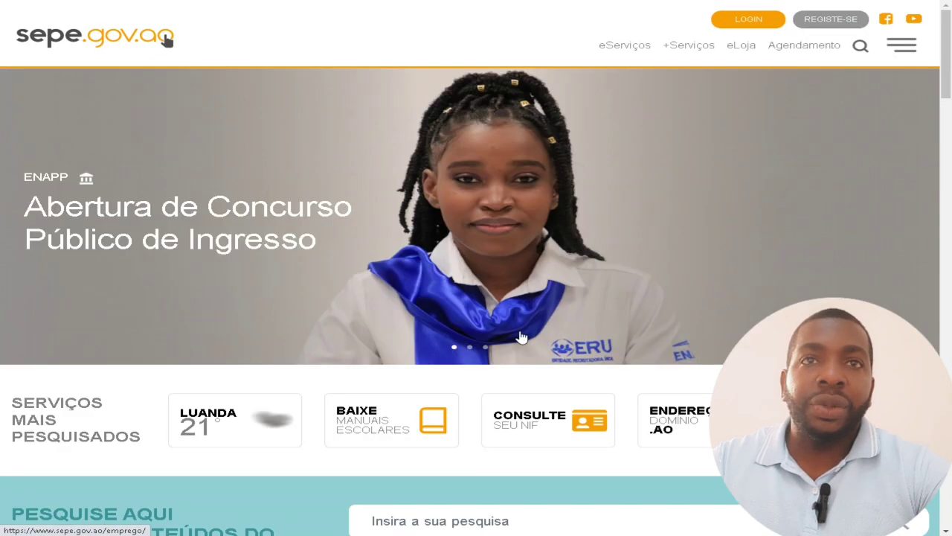
# Repeat the Bilhete de Identidade NIF lookup with the saved number, then go to Login.
pyautogui.click(533, 423)
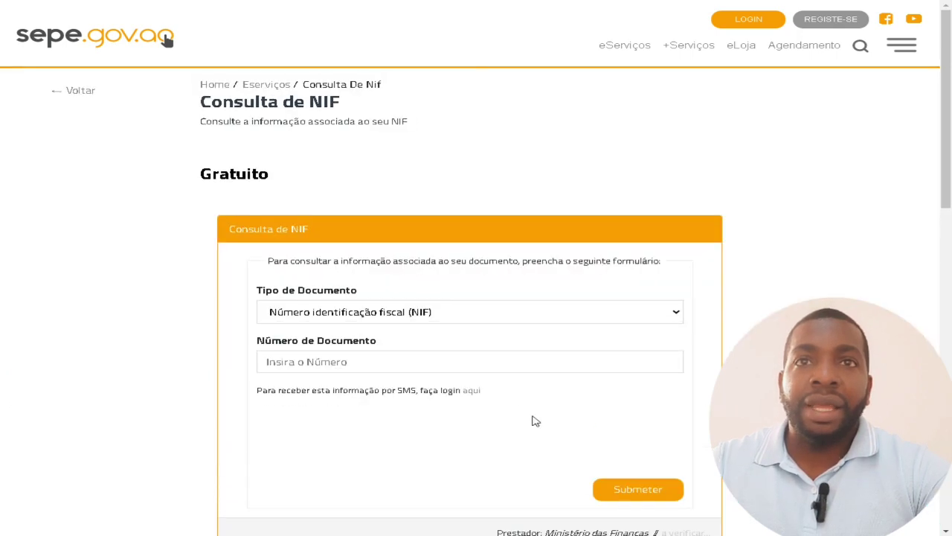
pyautogui.click(491, 316)
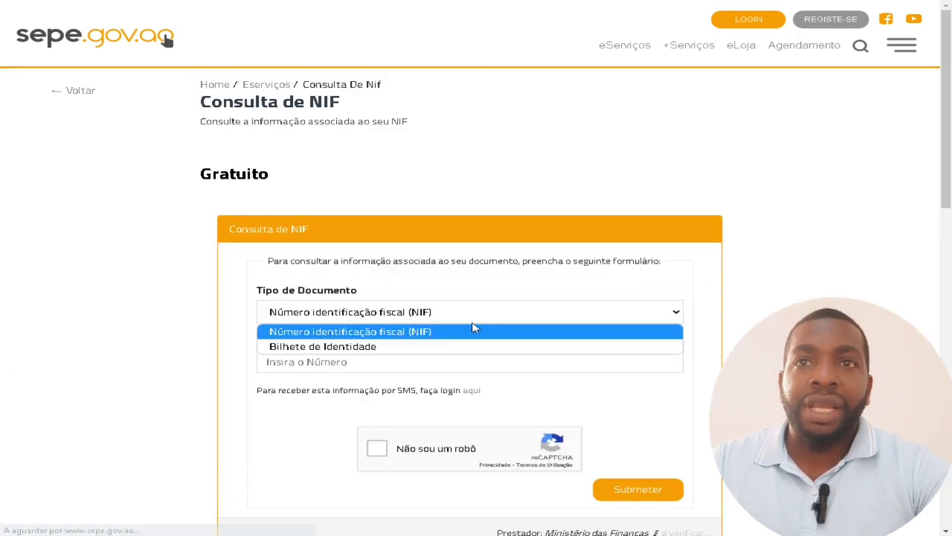
pyautogui.click(374, 347)
pyautogui.click(360, 361)
pyautogui.click(372, 389)
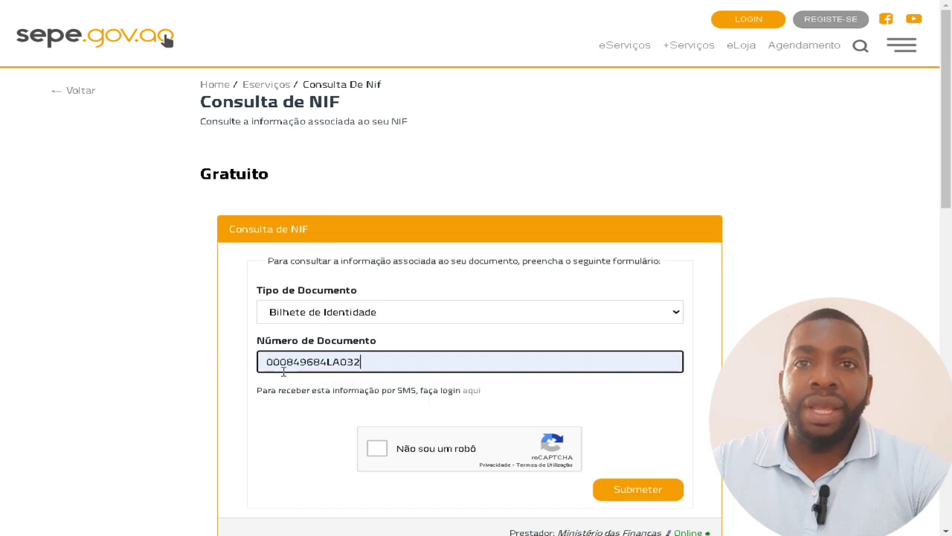
pyautogui.click(369, 454)
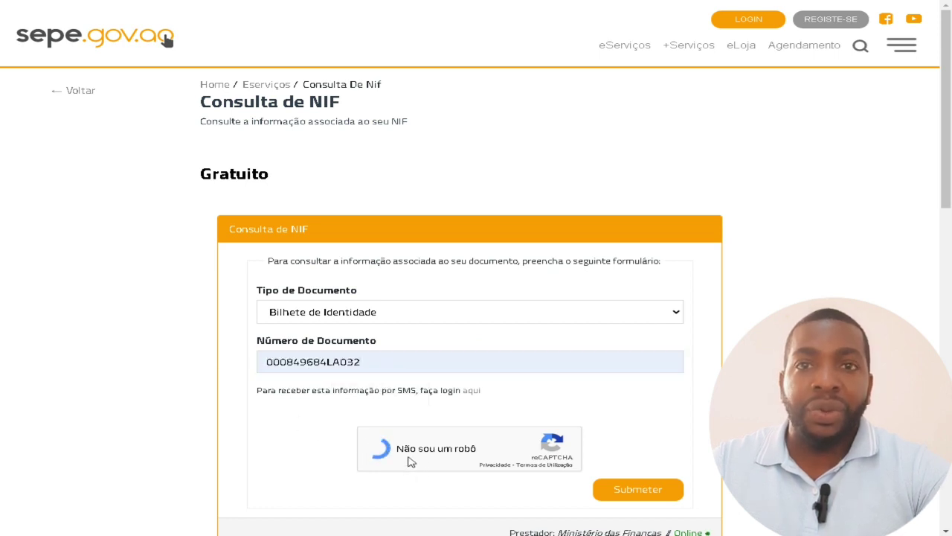
pyautogui.scroll(-1, 405, 459)
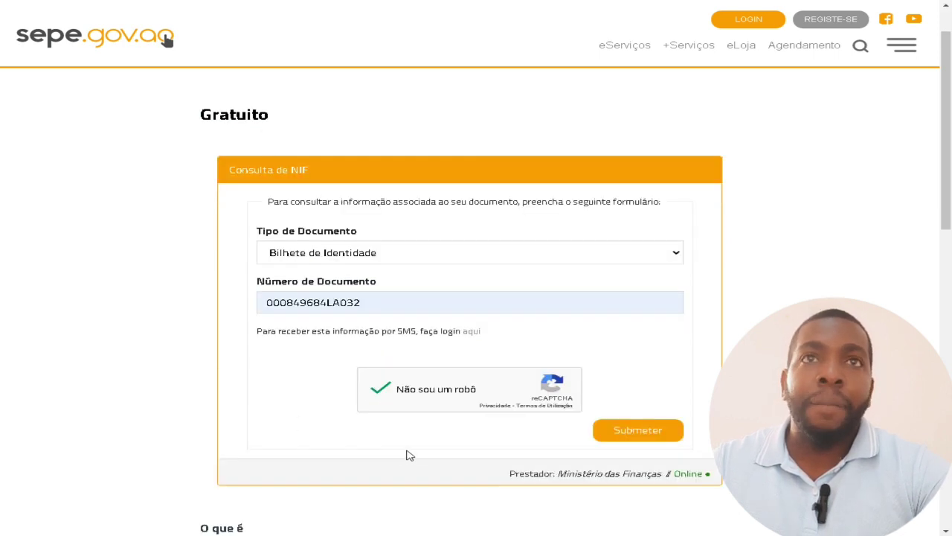
pyautogui.click(659, 430)
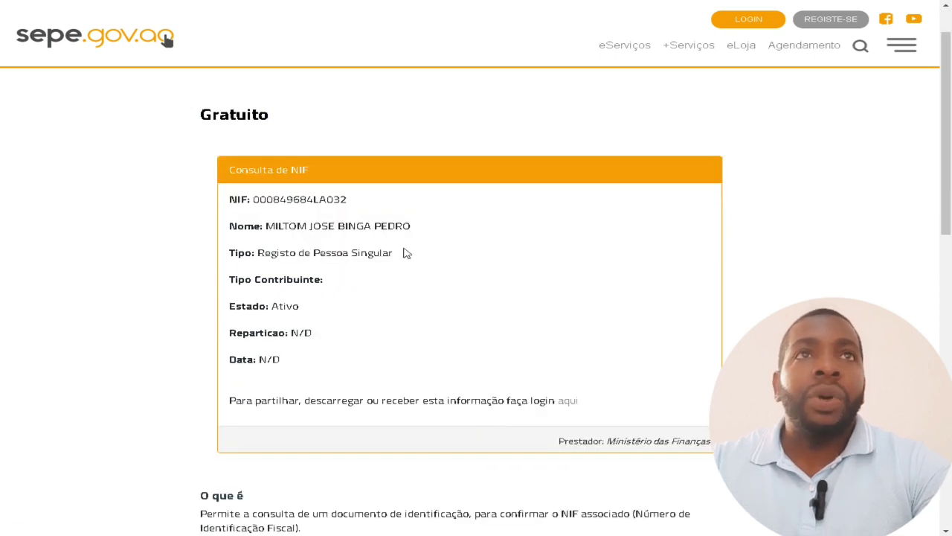
pyautogui.click(747, 21)
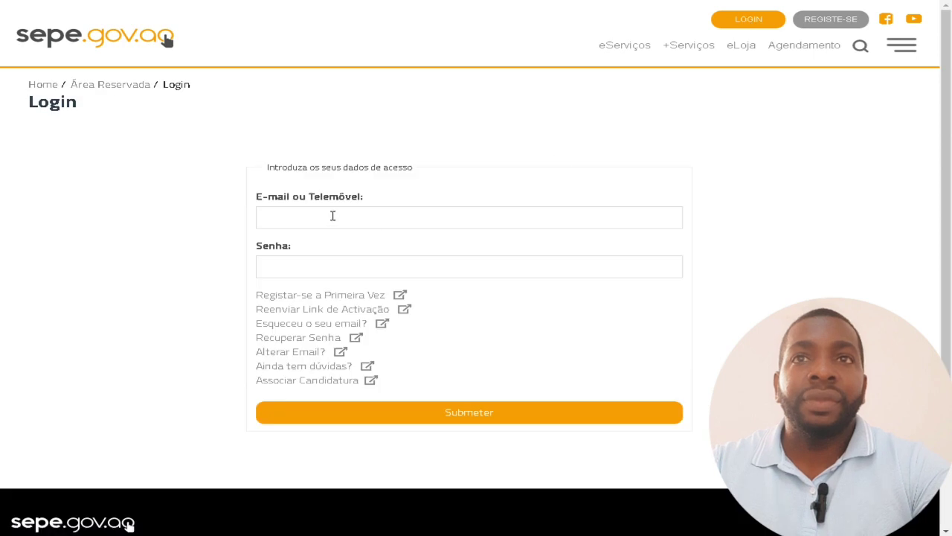
# Sign in with the saved account e-mail and the account password.
pyautogui.click(332, 216)
pyautogui.click(396, 247)
pyautogui.click(325, 264)
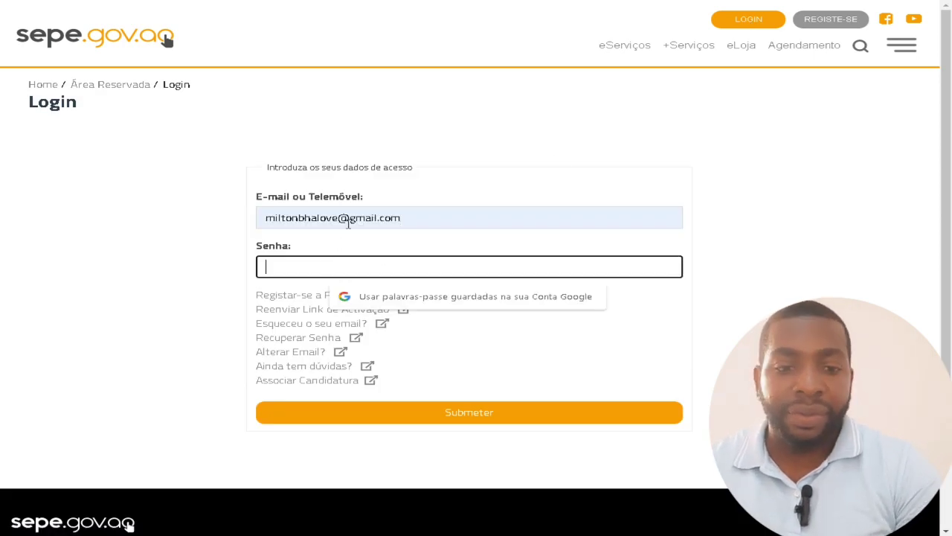
pyautogui.write('123456789')
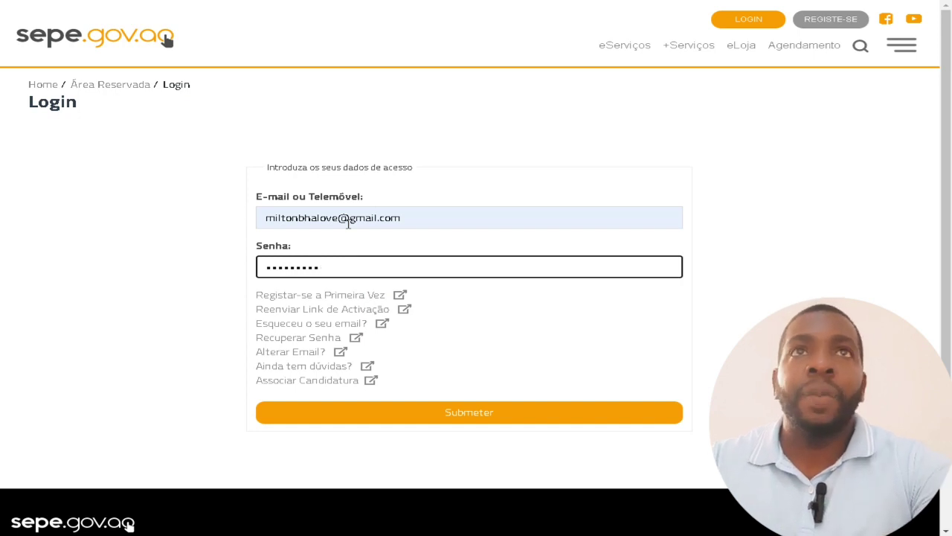
pyautogui.press('Return')
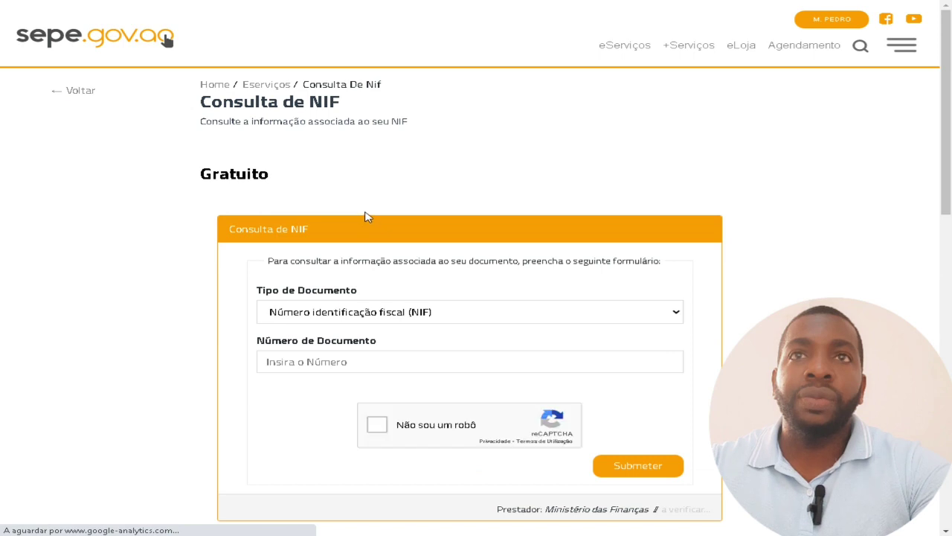
# Logged in, submit the Bilhete de Identidade lookup with the saved number after reCAPTCHA.
pyautogui.scroll(-3, 382, 213)
pyautogui.scroll(1, 383, 214)
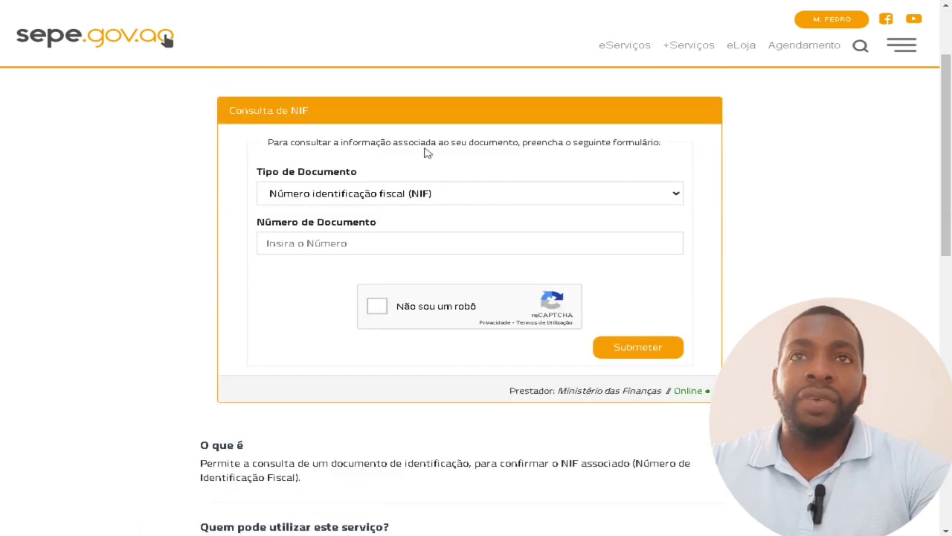
pyautogui.click(510, 194)
pyautogui.click(393, 227)
pyautogui.click(384, 245)
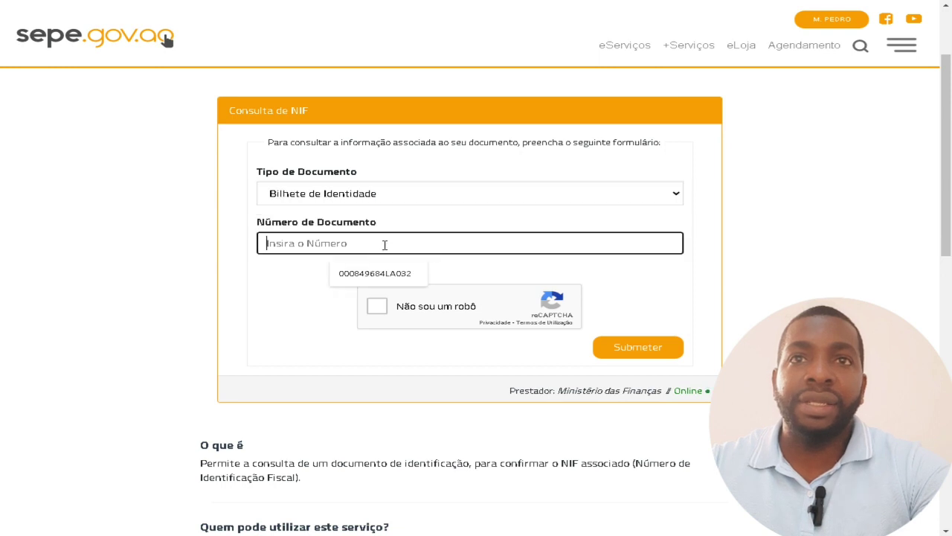
pyautogui.click(379, 274)
pyautogui.click(377, 308)
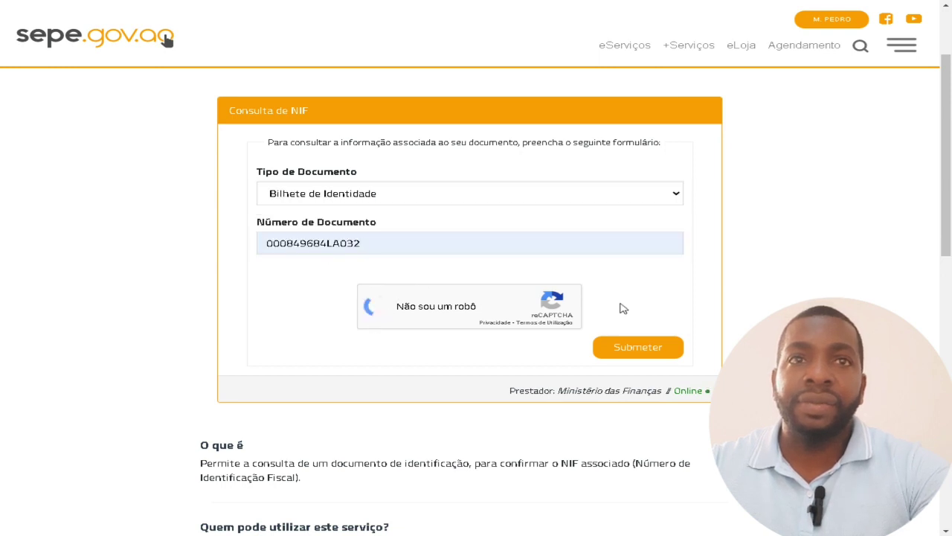
pyautogui.click(631, 349)
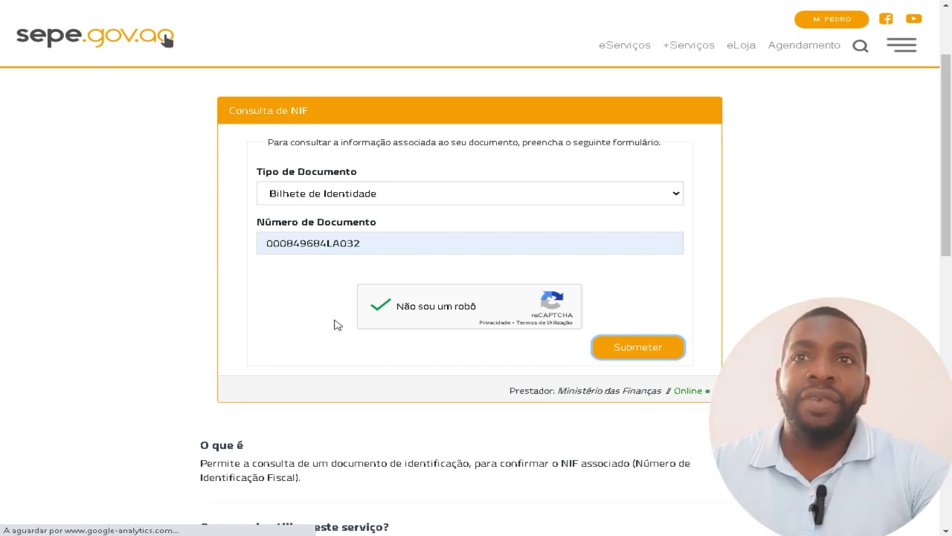
pyautogui.scroll(-4, 336, 324)
pyautogui.scroll(3, 340, 324)
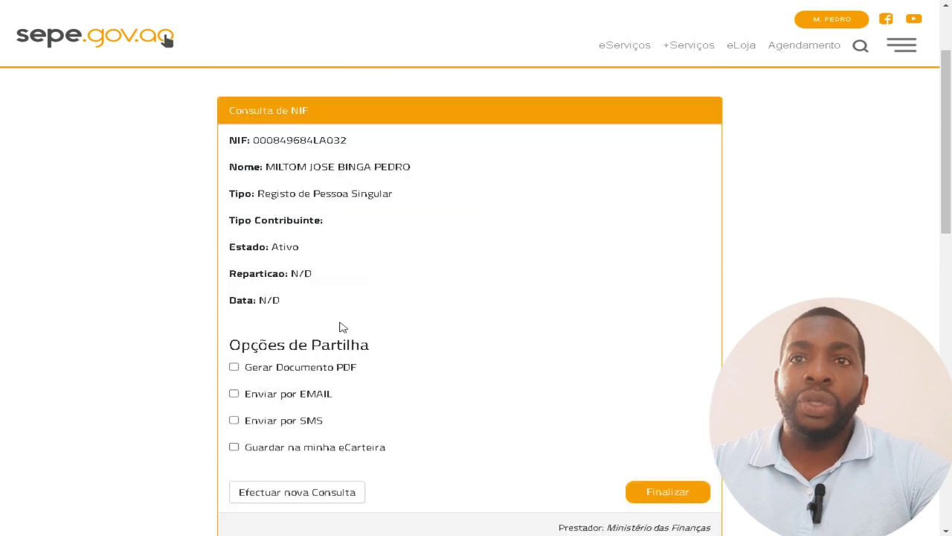
# Tick 'Gerar Documento PDF' under Opções de Partilha for the NIF lookup result.
pyautogui.scroll(-2, 351, 376)
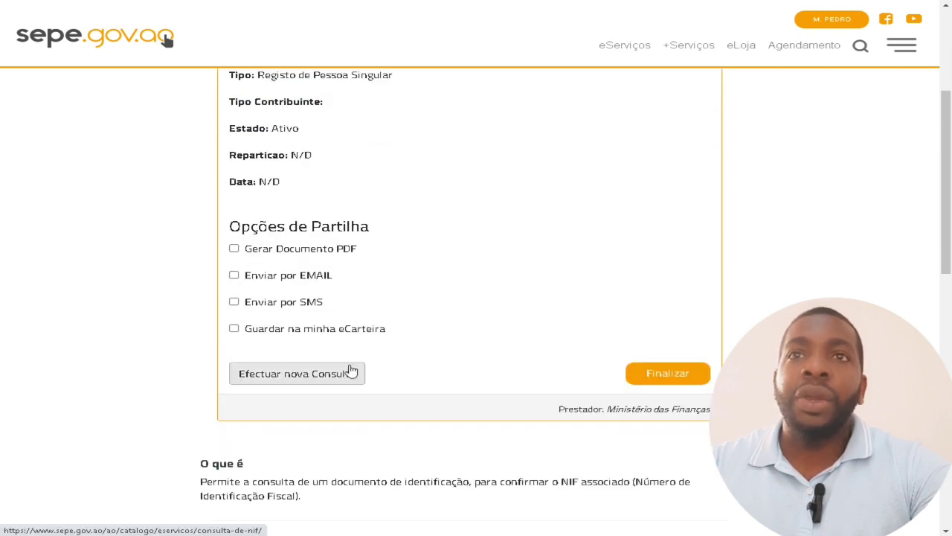
pyautogui.moveTo(266, 227); pyautogui.dragTo(424, 234)
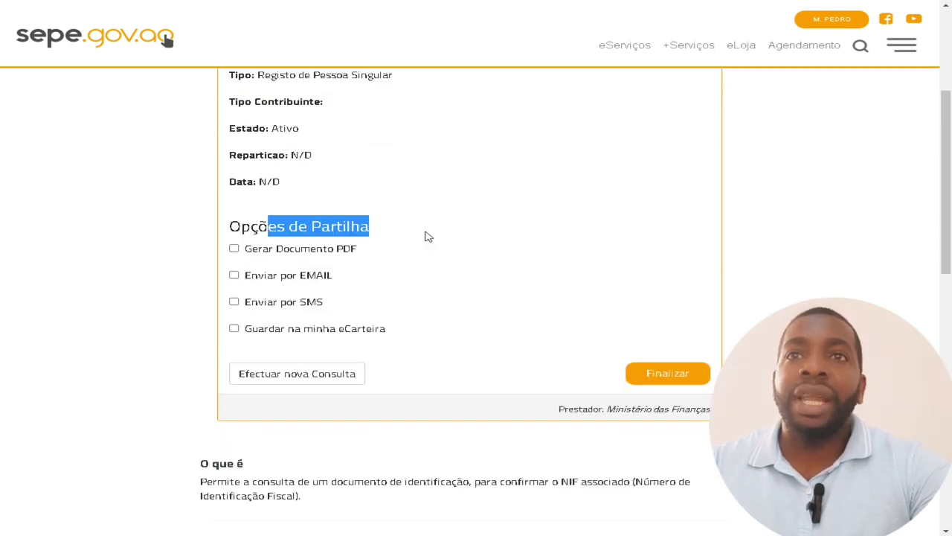
pyautogui.click(234, 251)
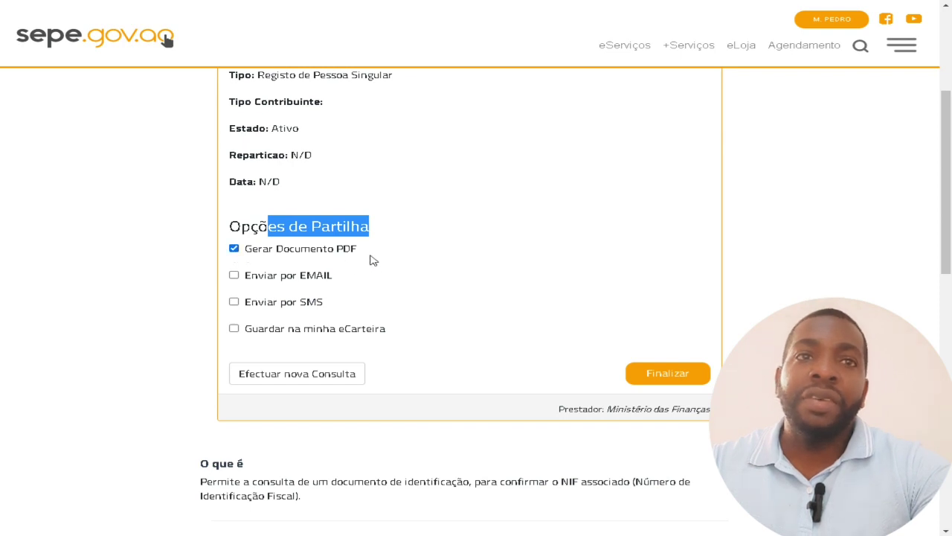